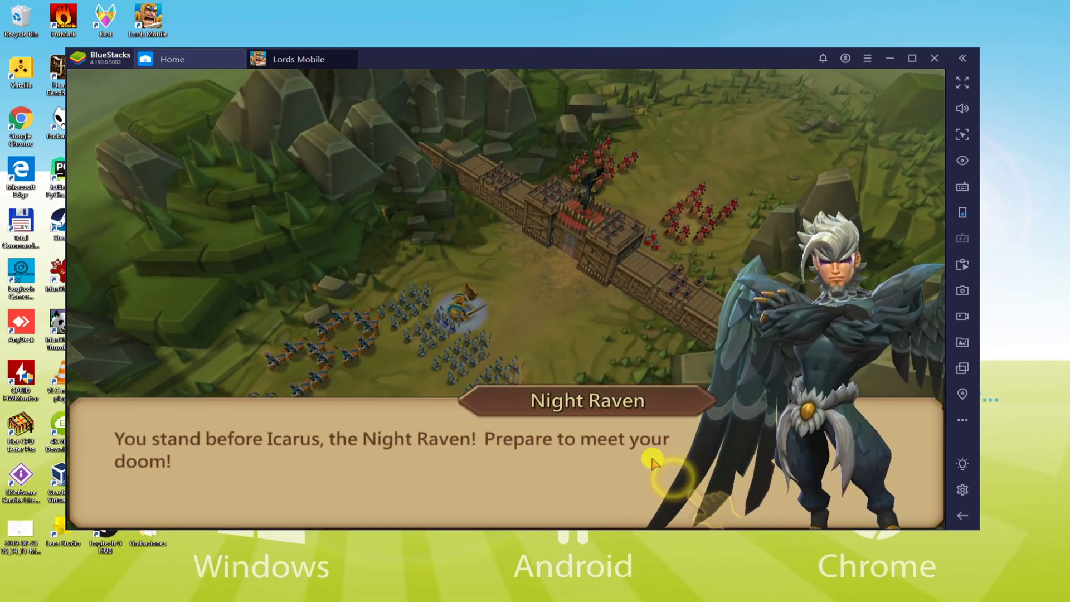
left_click(734, 417)
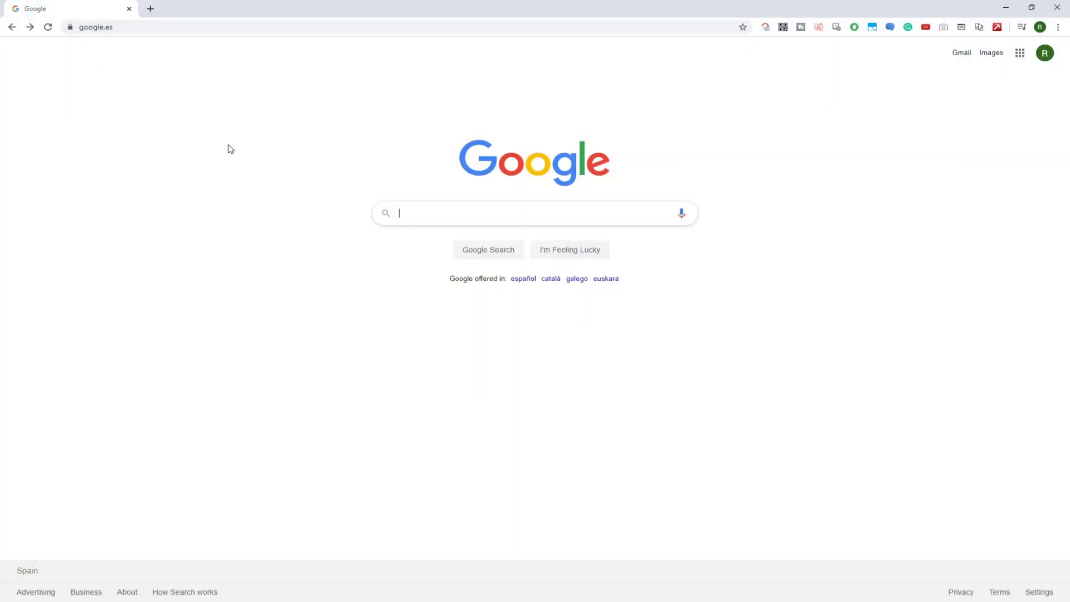
left_click(186, 24)
type("http://bstk.me/mDv3z880g")
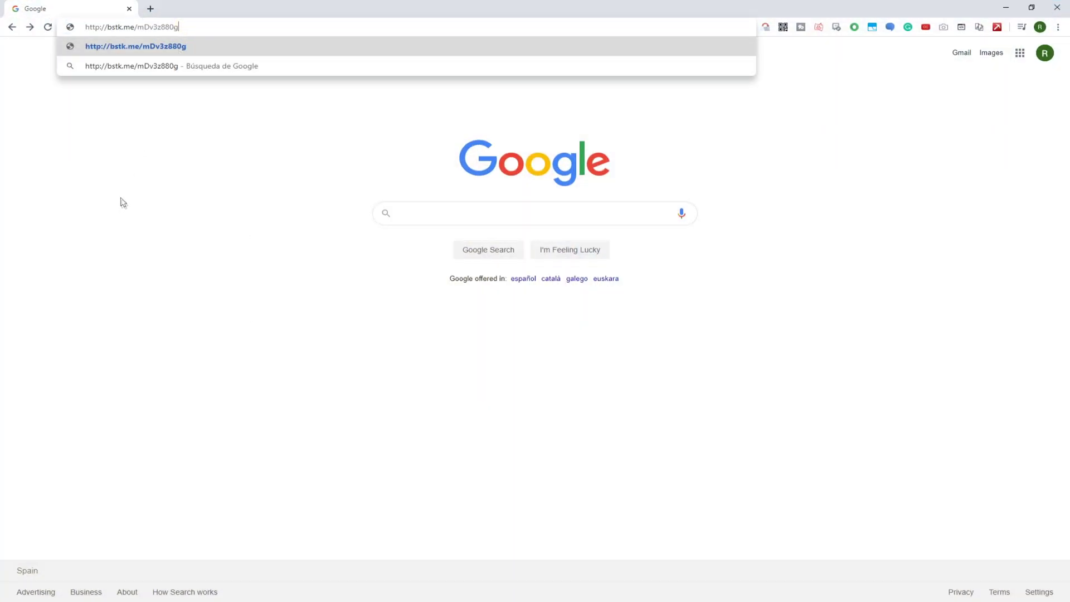
left_click(122, 200)
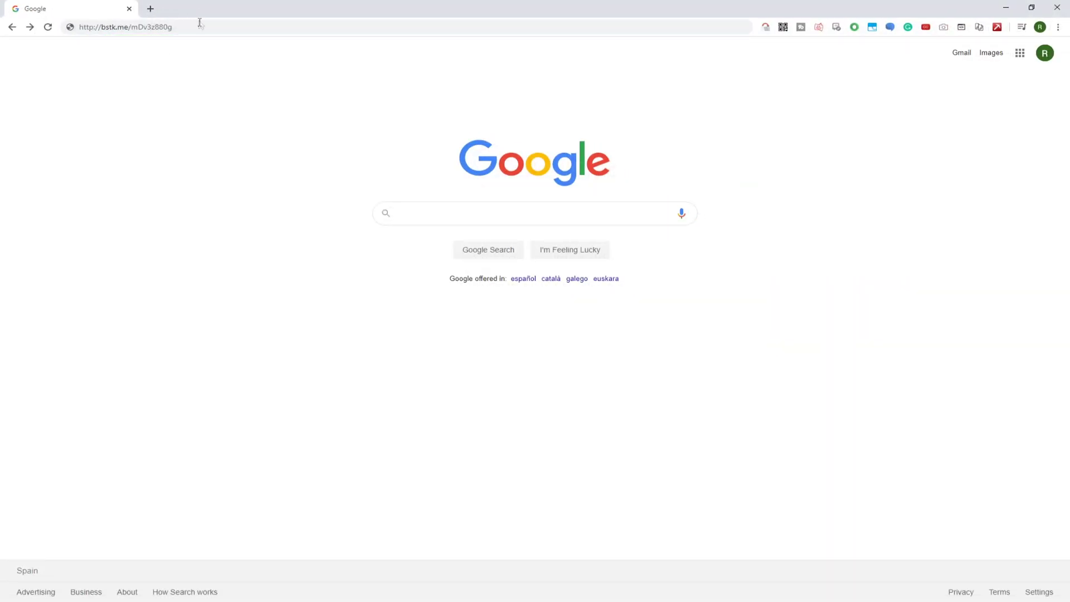
left_click(199, 22)
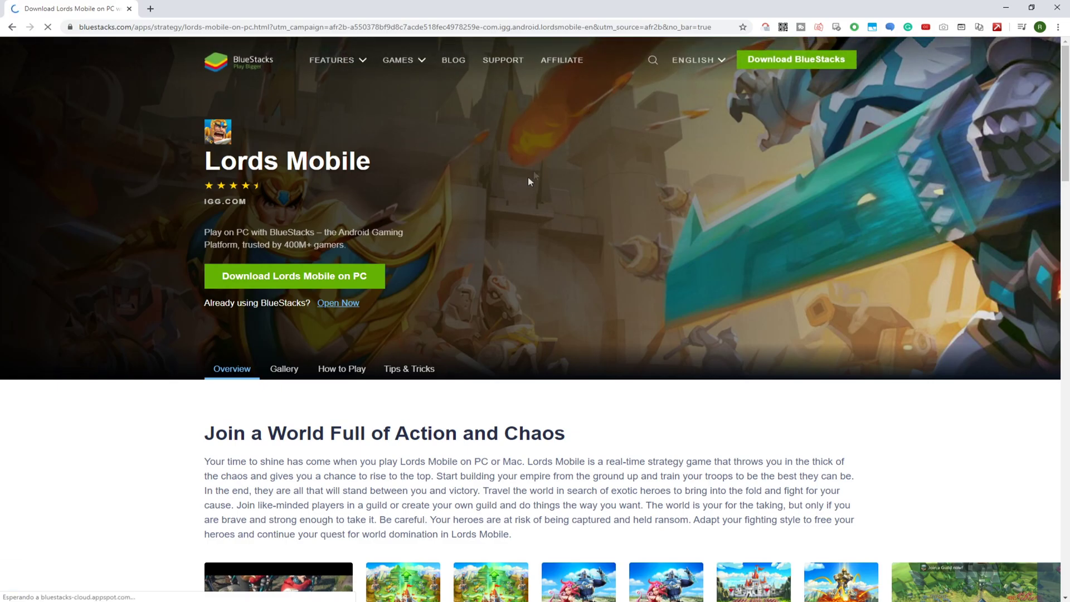
Step: Examine the Lords Mobile page, including its overview, getting-started instructions, tips and related games
scroll(479, 193, "down", 7)
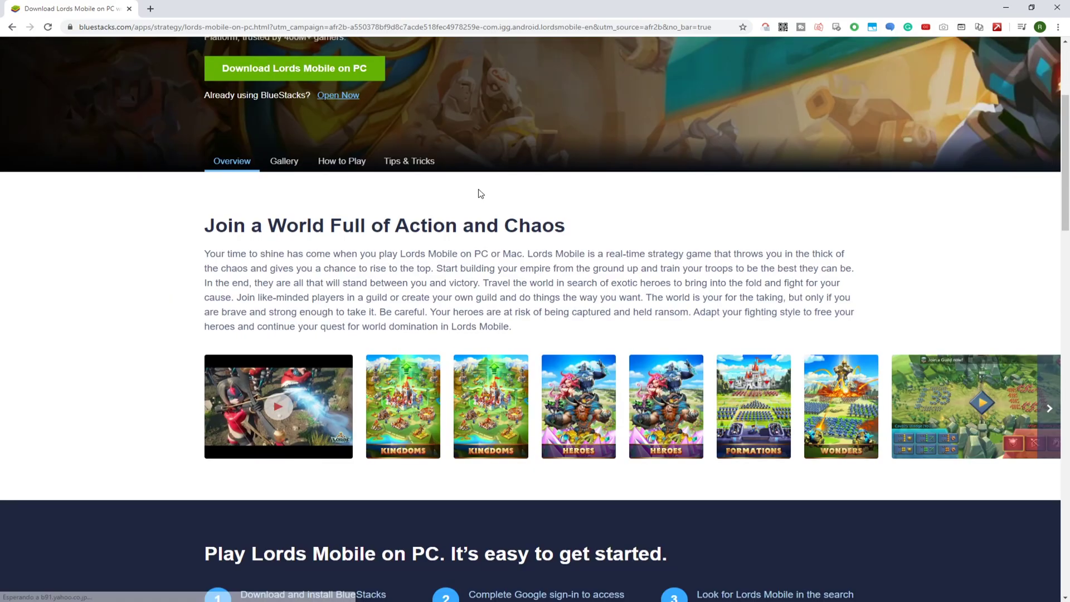
scroll(479, 193, "down", 8)
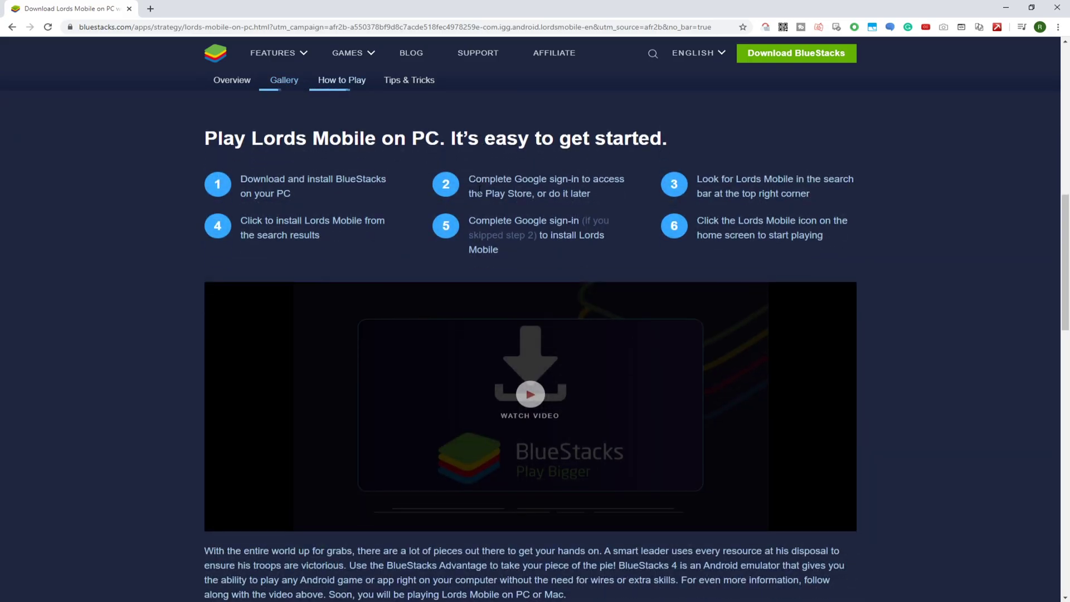
scroll(479, 195, "down", 8)
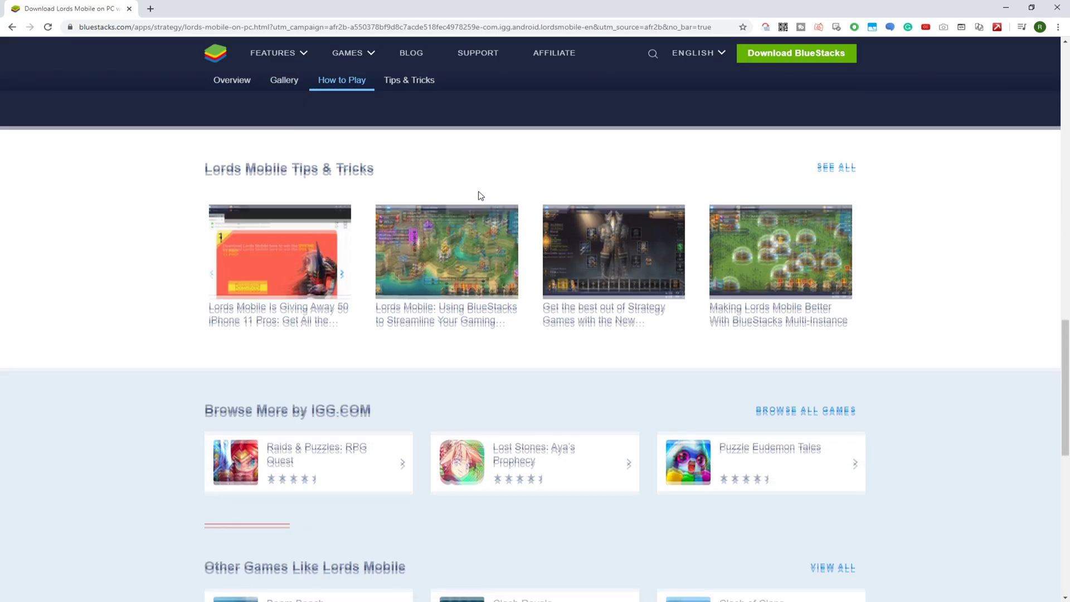
scroll(479, 195, "down", 3)
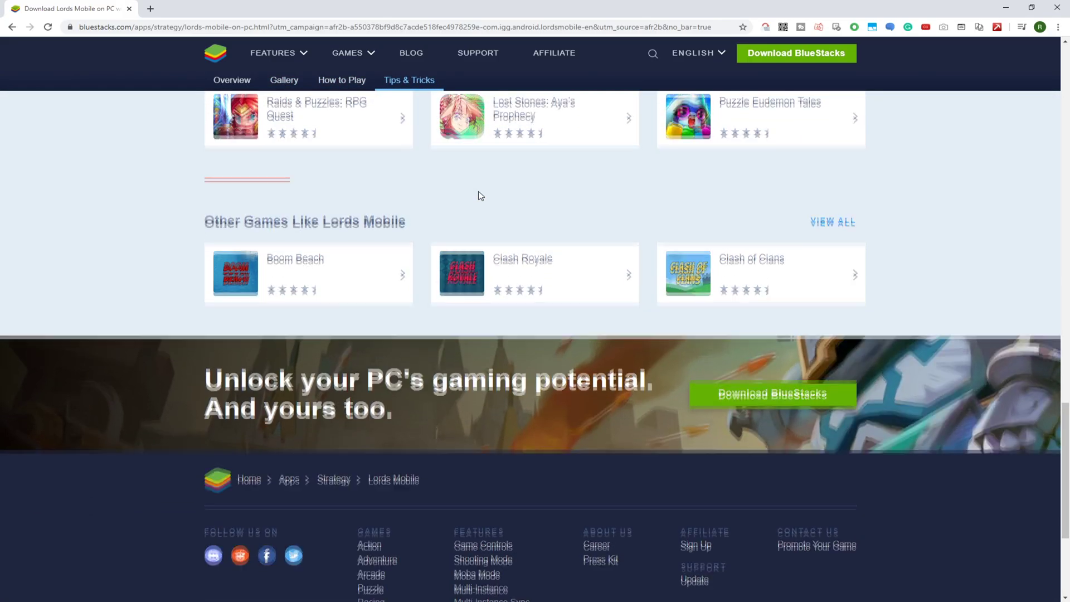
scroll(480, 195, "up", 4)
scroll(479, 195, "up", 20)
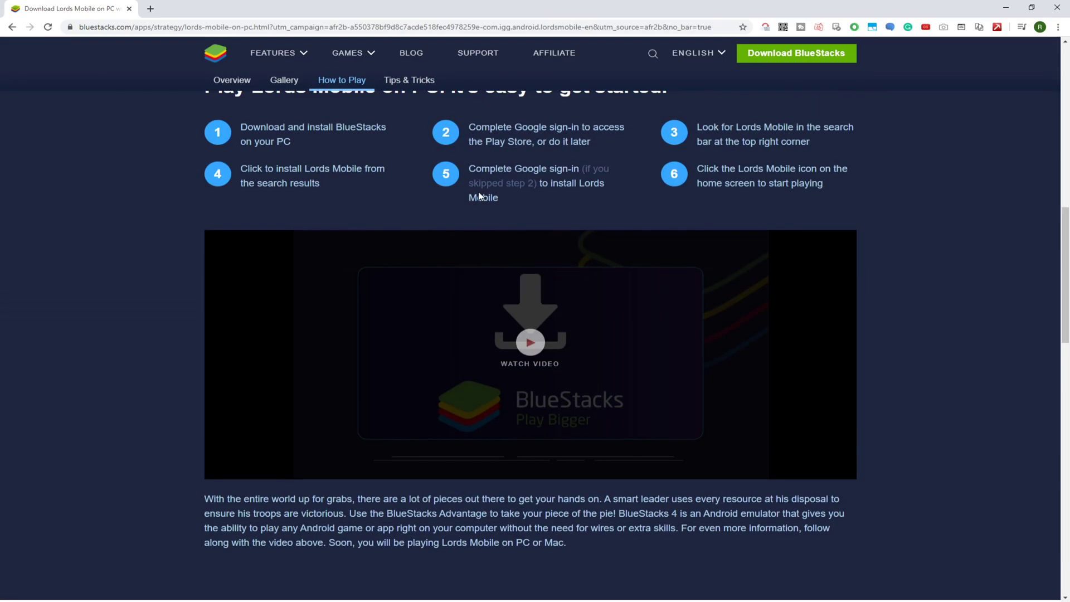
scroll(479, 195, "up", 5)
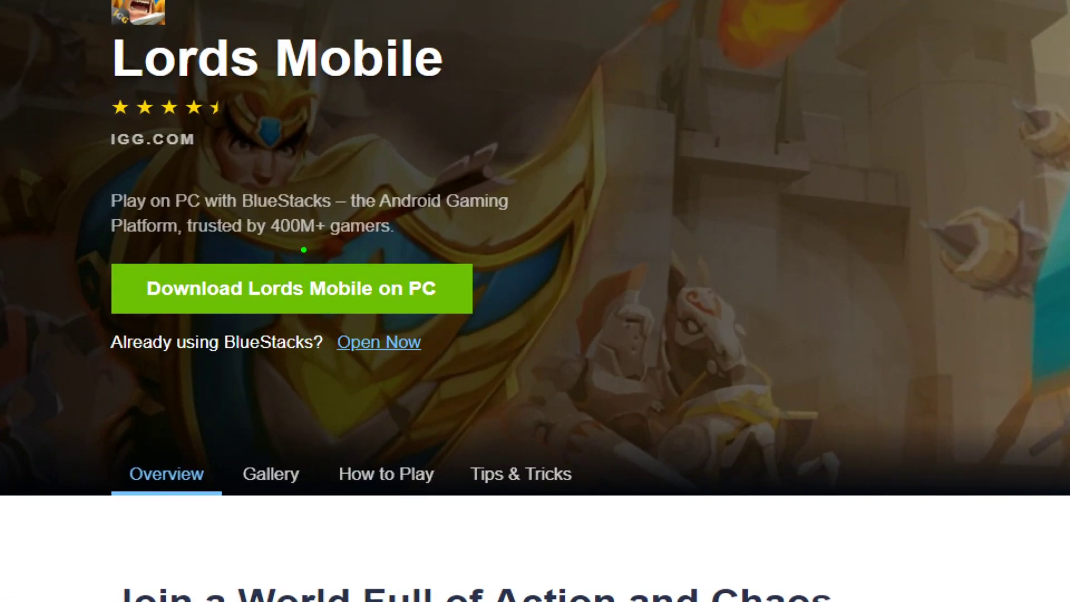
Step: Download the BlueStacks installer for Lords Mobile on PC and run the downloaded file
mouse_move(301, 256)
left_mouse_down()
mouse_move(283, 285)
mouse_move(270, 265)
left_mouse_up()
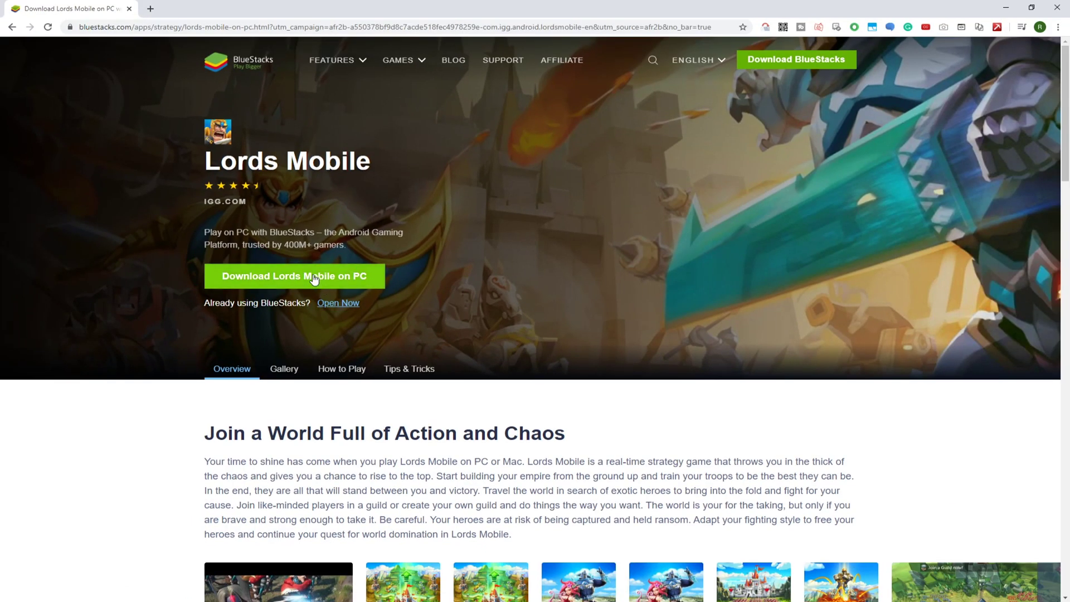
left_click(322, 306)
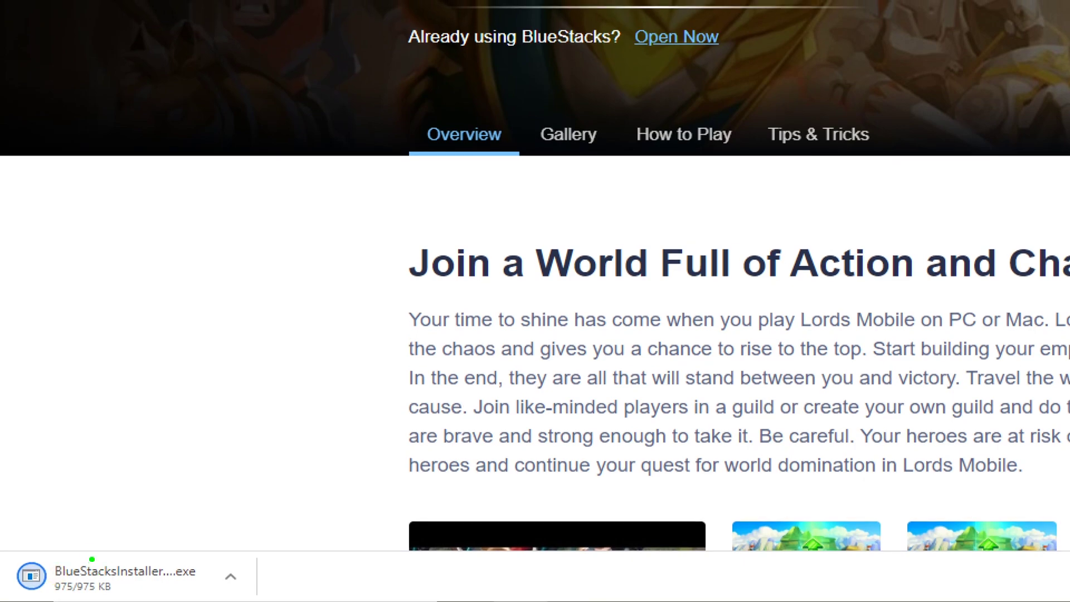
mouse_move(87, 543)
left_mouse_down()
mouse_move(22, 600)
mouse_move(34, 534)
left_mouse_up()
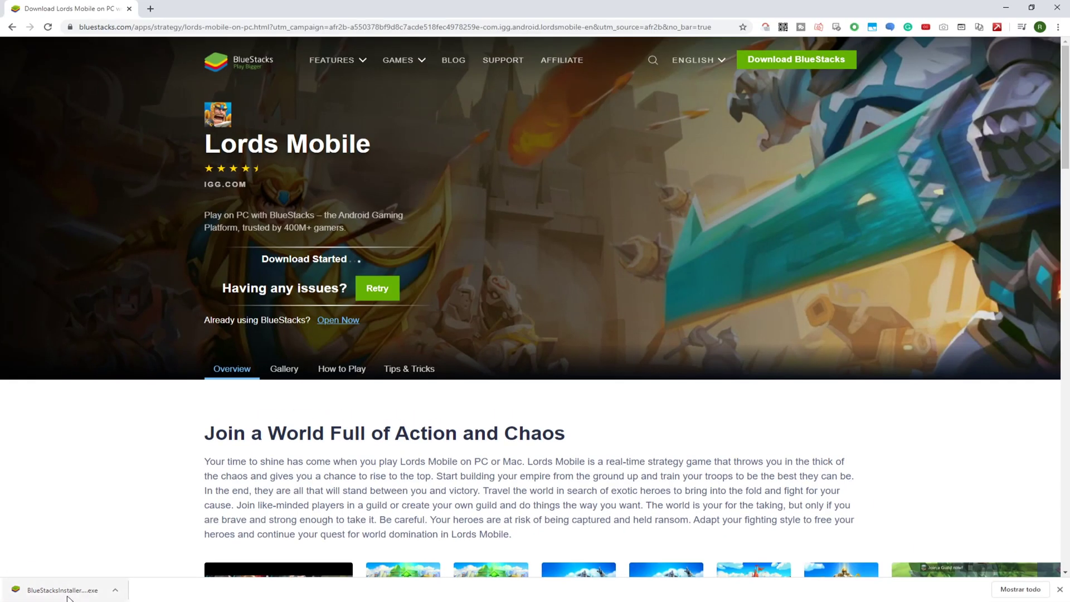
left_click(67, 595)
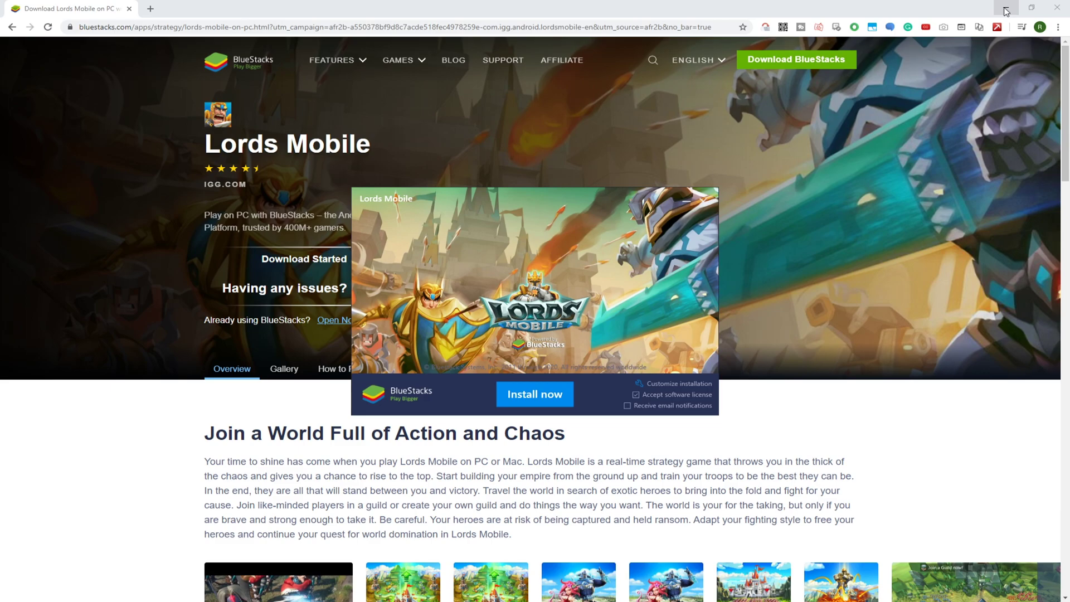
Step: Minimize the browser, check the custom installation options and install BlueStacks with the default data path
left_click(1007, 11)
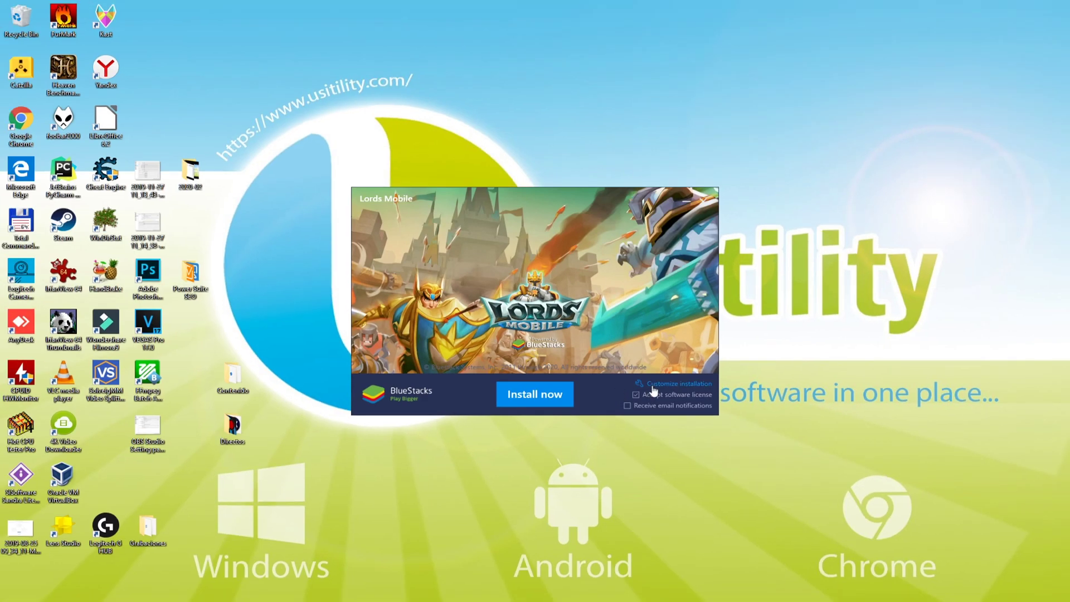
left_click(654, 386)
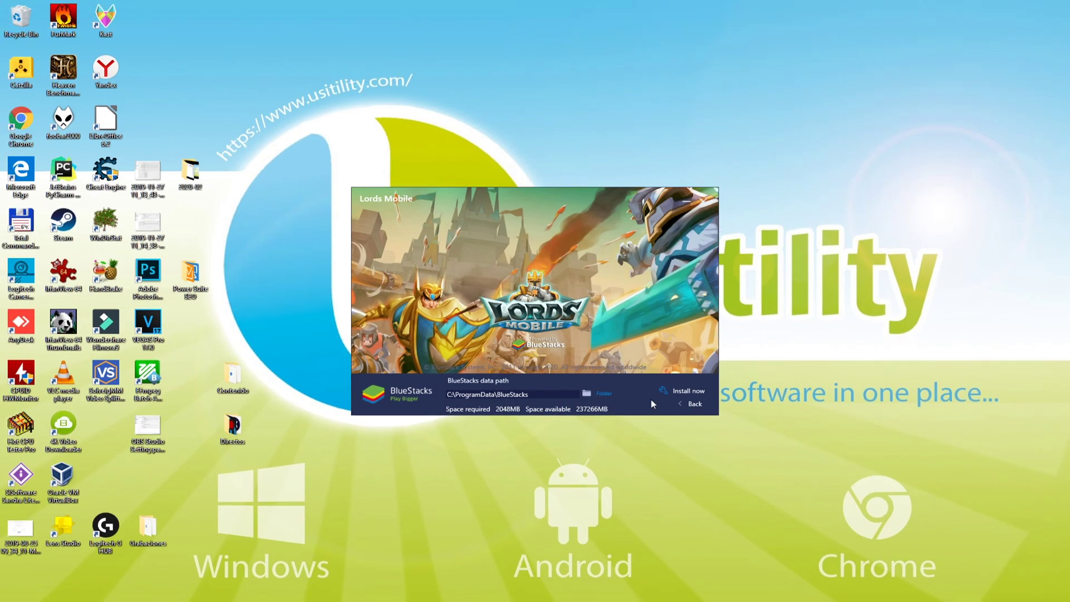
left_click(691, 405)
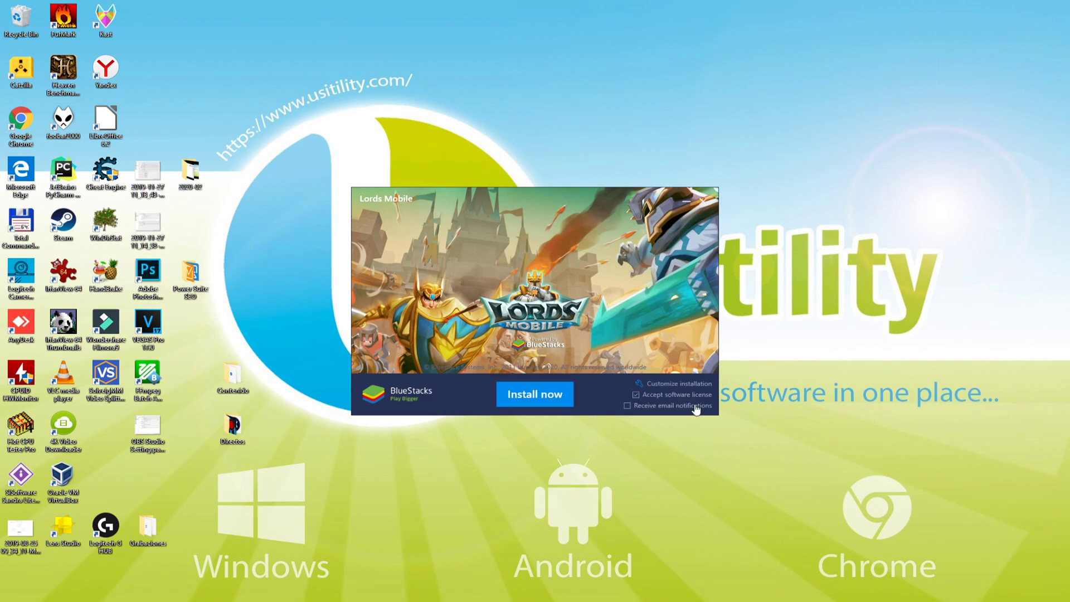
left_click(529, 396)
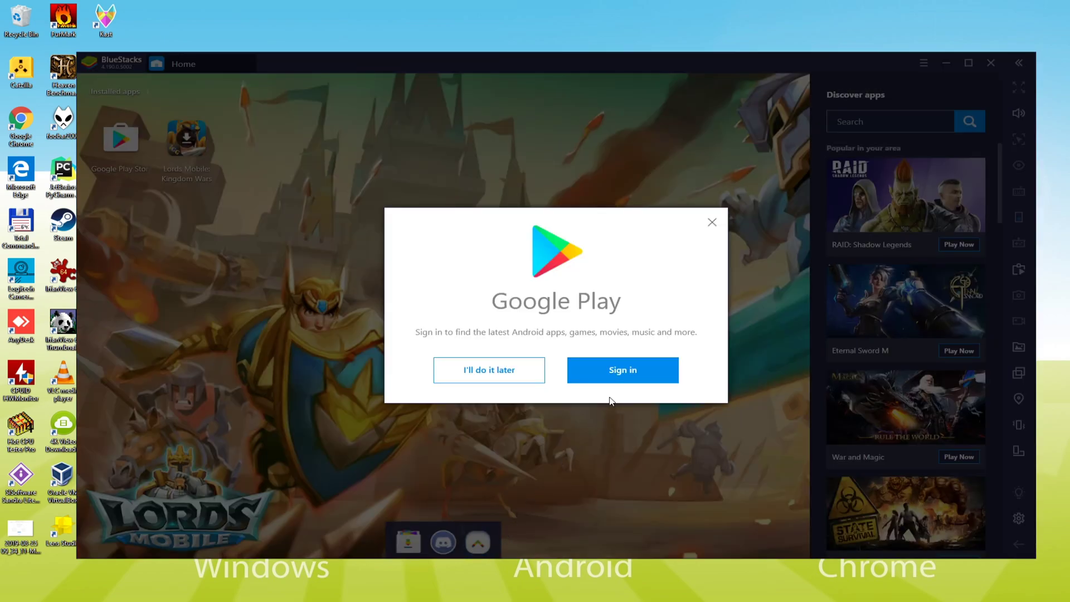
Step: Sign in to Google Play with the Google account and agree to the terms of service
left_click(630, 365)
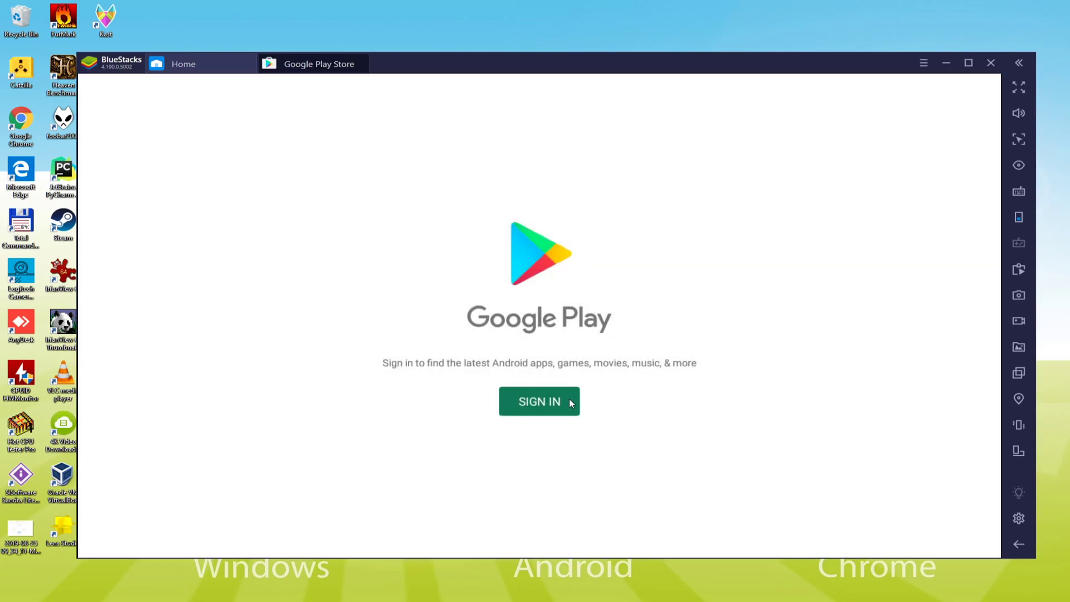
left_click(557, 399)
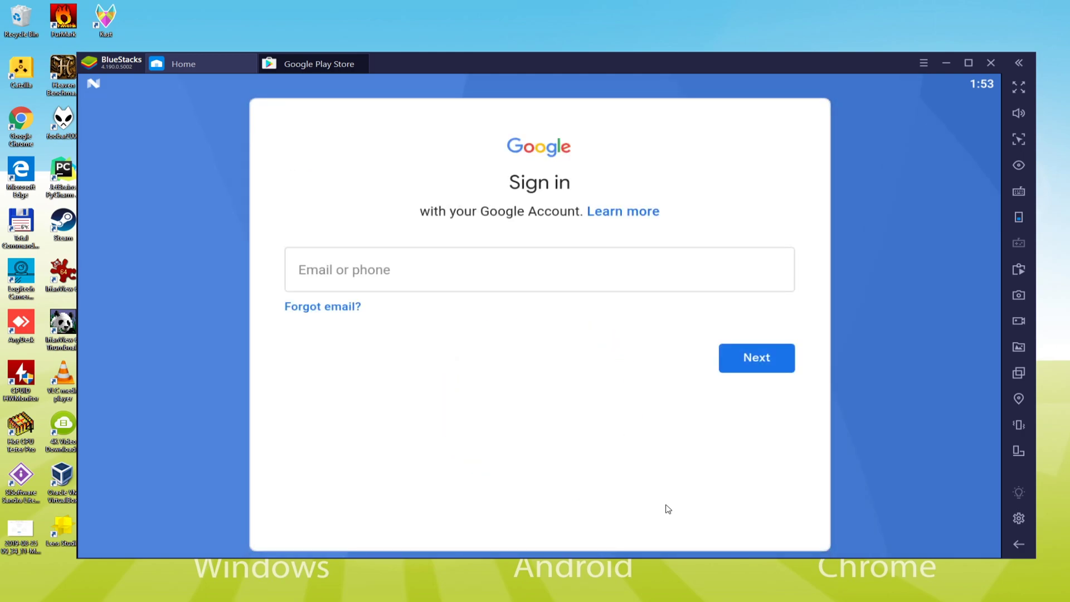
left_click(383, 279)
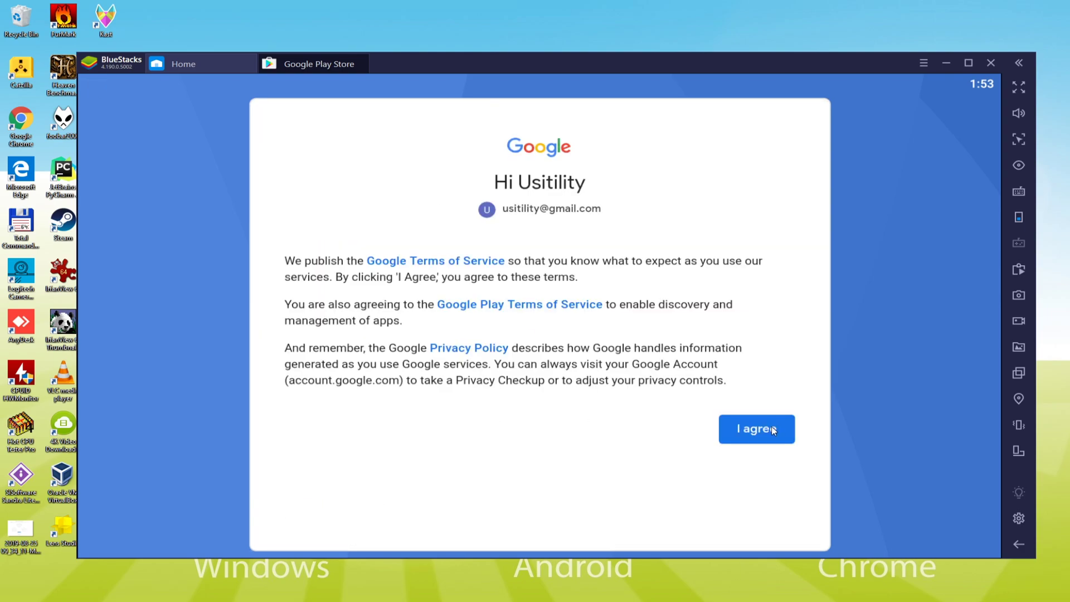
left_click(773, 431)
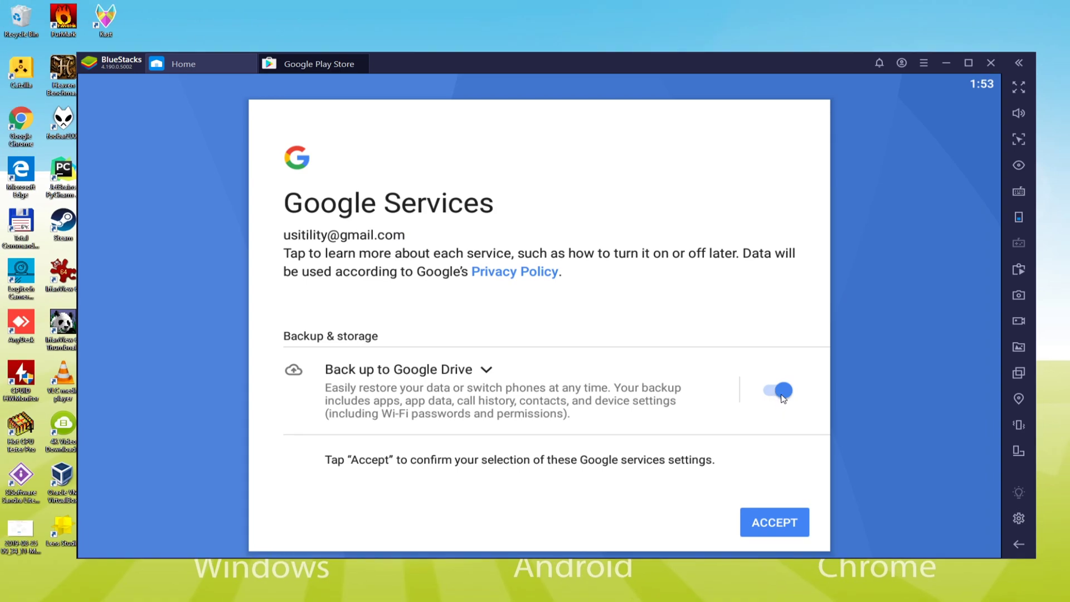
Step: Accept the Google services settings with Google Drive backup turned off, and leave the Play Store for the home screen
left_click(782, 396)
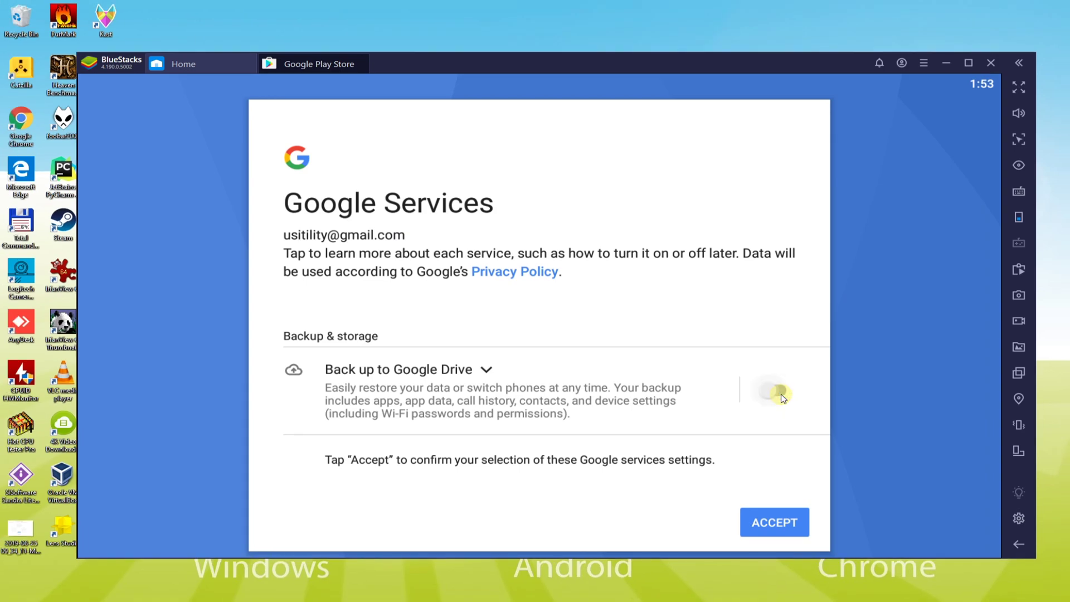
left_click(774, 524)
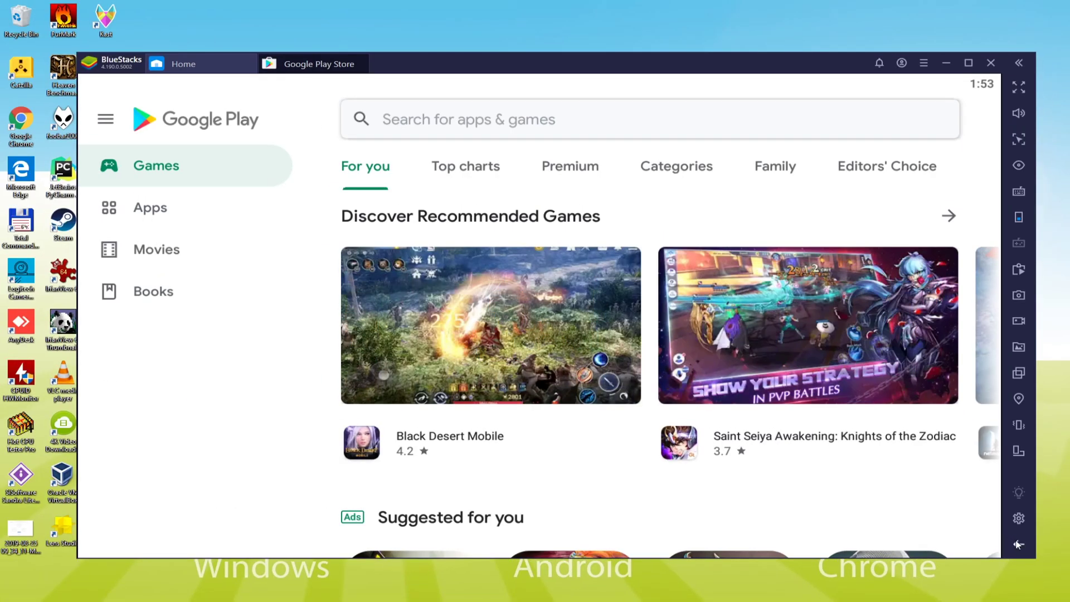
left_click(1018, 545)
Step: Install Lords Mobile: Kingdom Wars from the home screen and close its Google Play page
left_click_drag(479, 63, 592, 63)
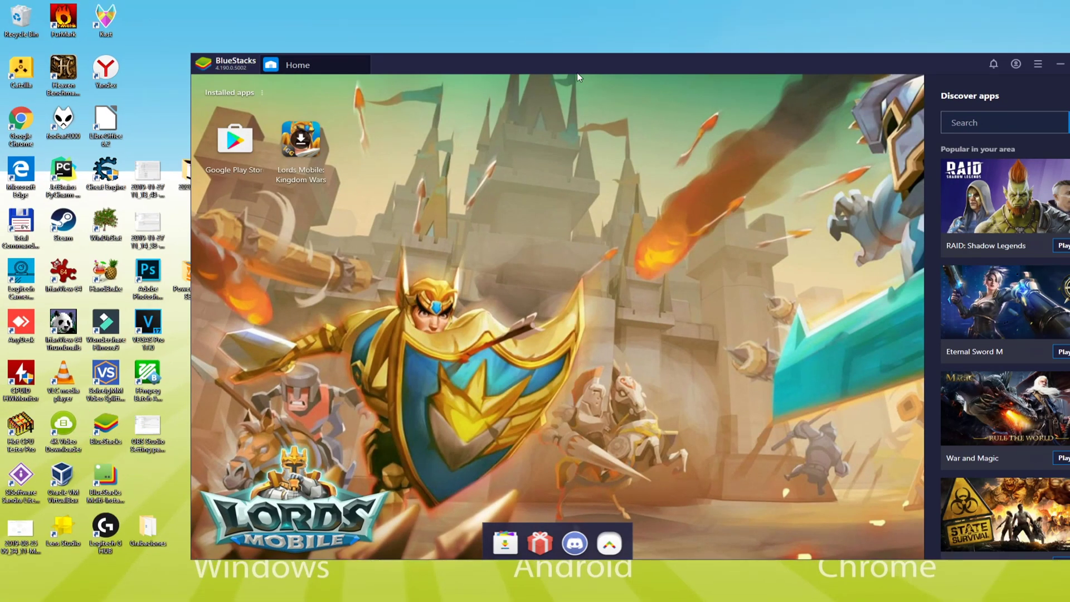
left_click_drag(605, 63, 495, 60)
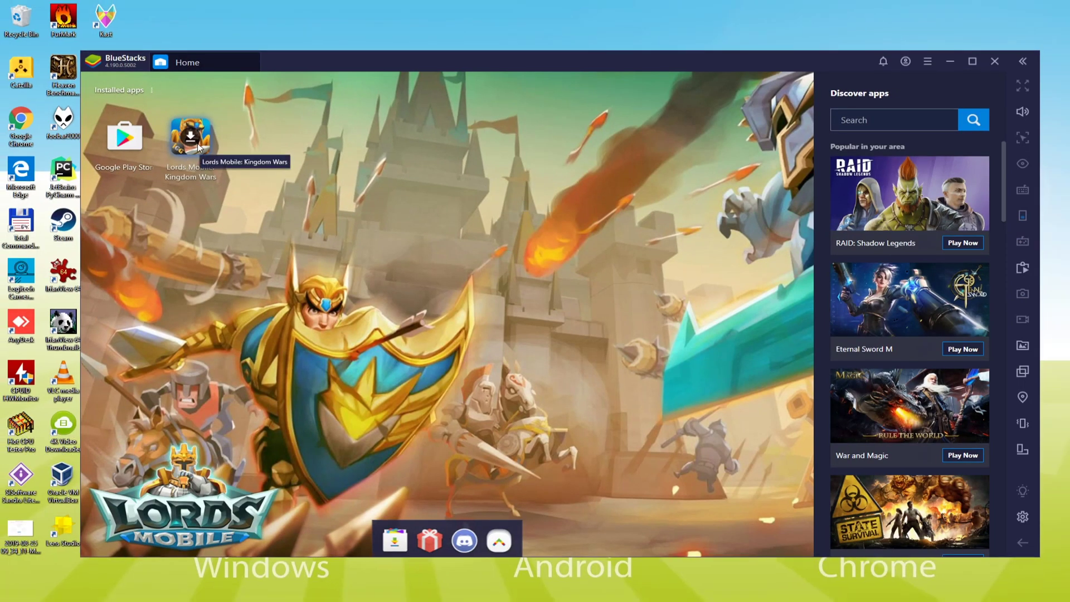
left_click(234, 201)
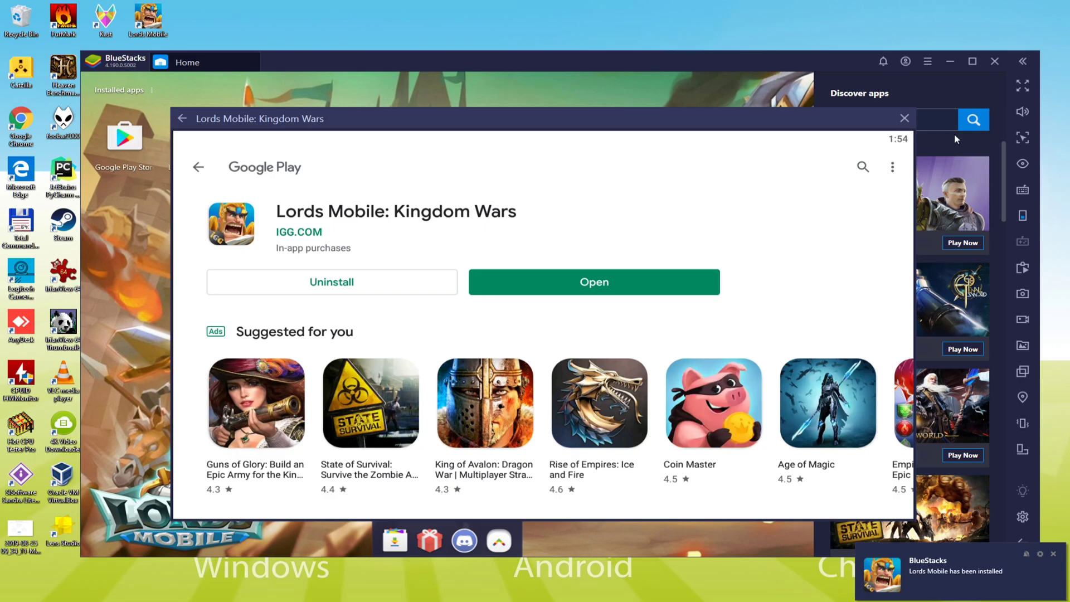
left_click(904, 118)
Step: Launch Lords Mobile from the installed apps and dismiss the game controls tip
left_click_drag(306, 55, 407, 59)
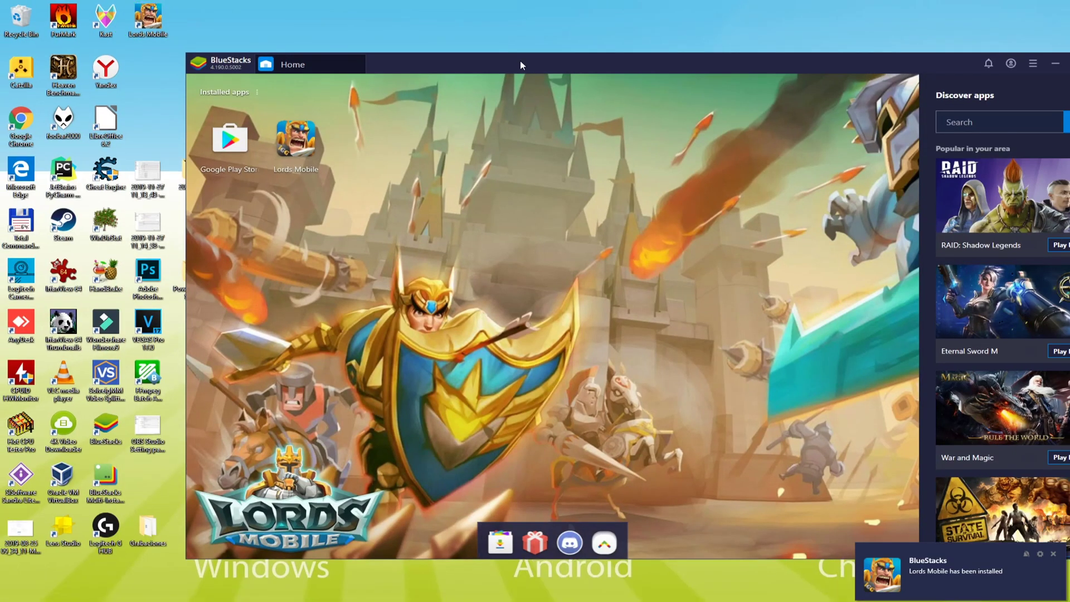
left_click_drag(521, 65, 416, 55)
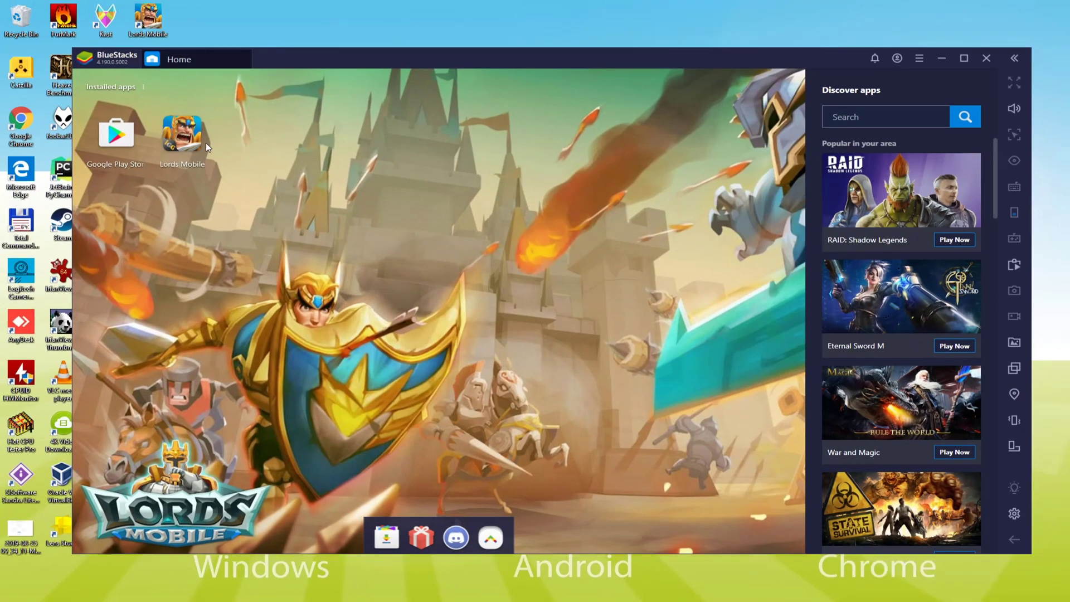
left_click(182, 135)
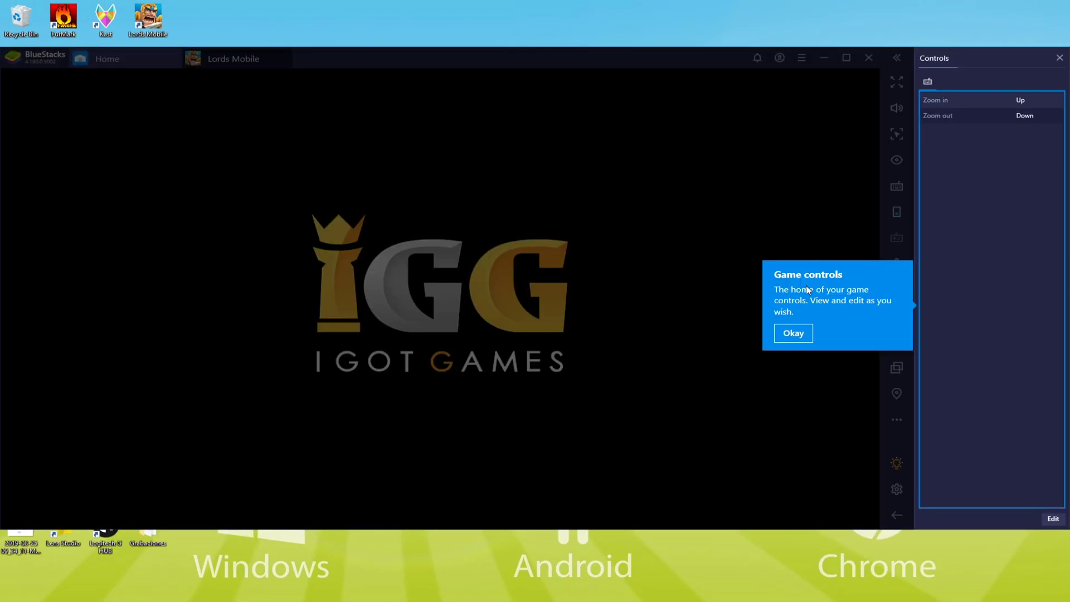
left_click(791, 333)
left_click(764, 139)
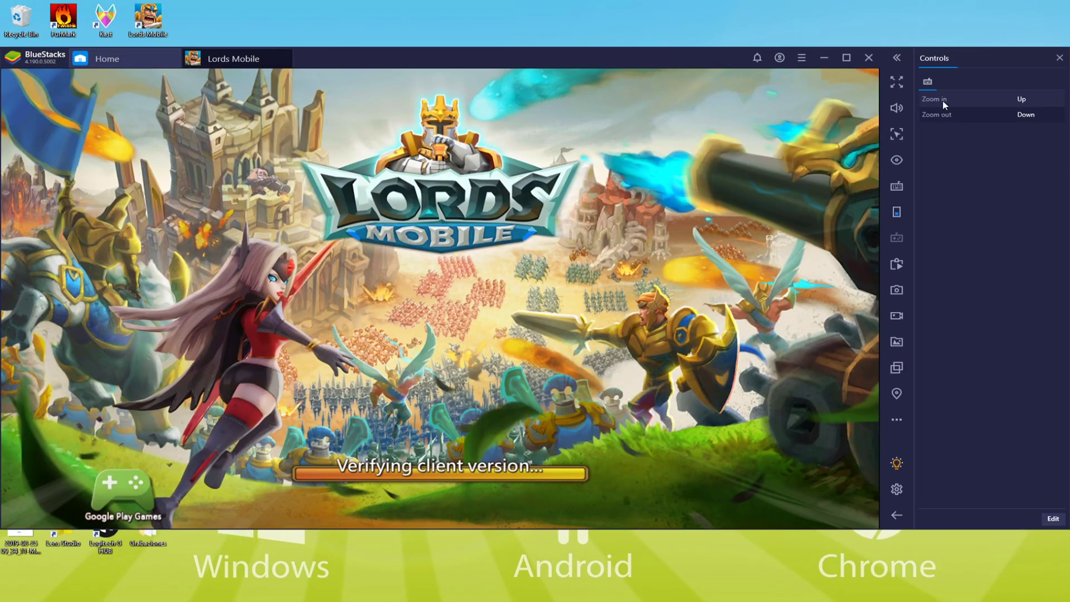
Step: Review the zoom controls, close the game controls list and move the emulator window to the middle of the desktop
mouse_move(947, 37)
left_mouse_down()
mouse_move(925, 158)
mouse_move(947, 39)
left_mouse_up()
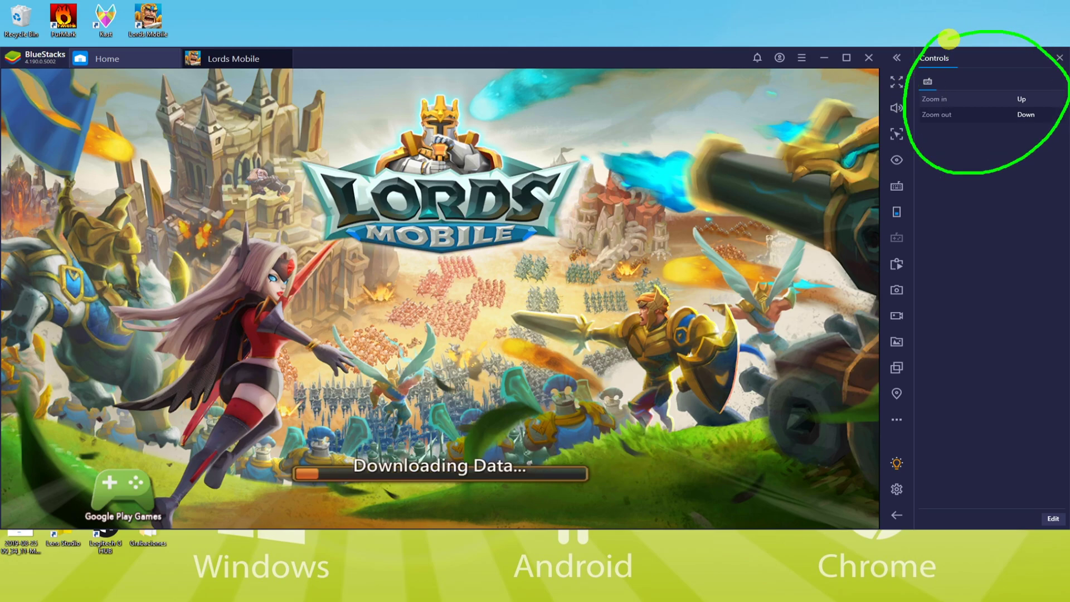
key("Escape")
left_click(1060, 58)
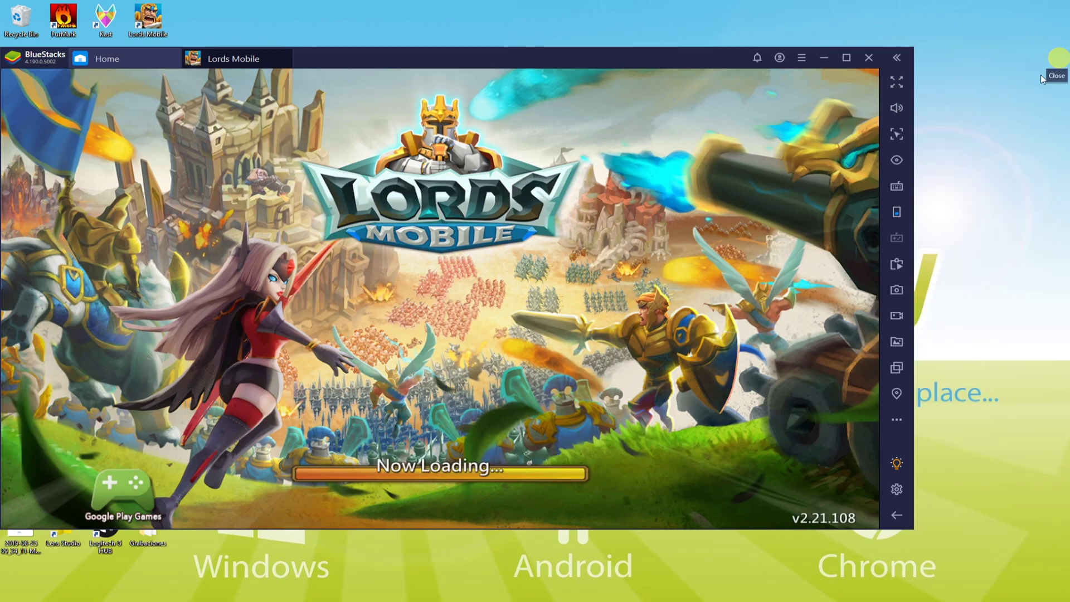
left_click_drag(467, 56, 513, 57)
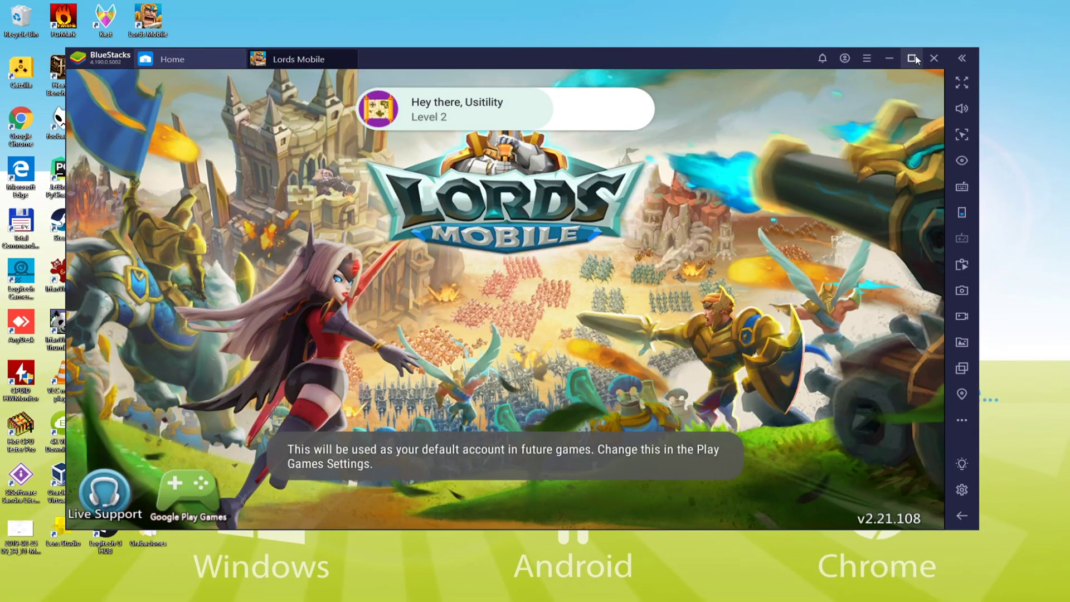
Step: Try the game window maximized and in full screen, returning it to windowed size after each
left_click(918, 85)
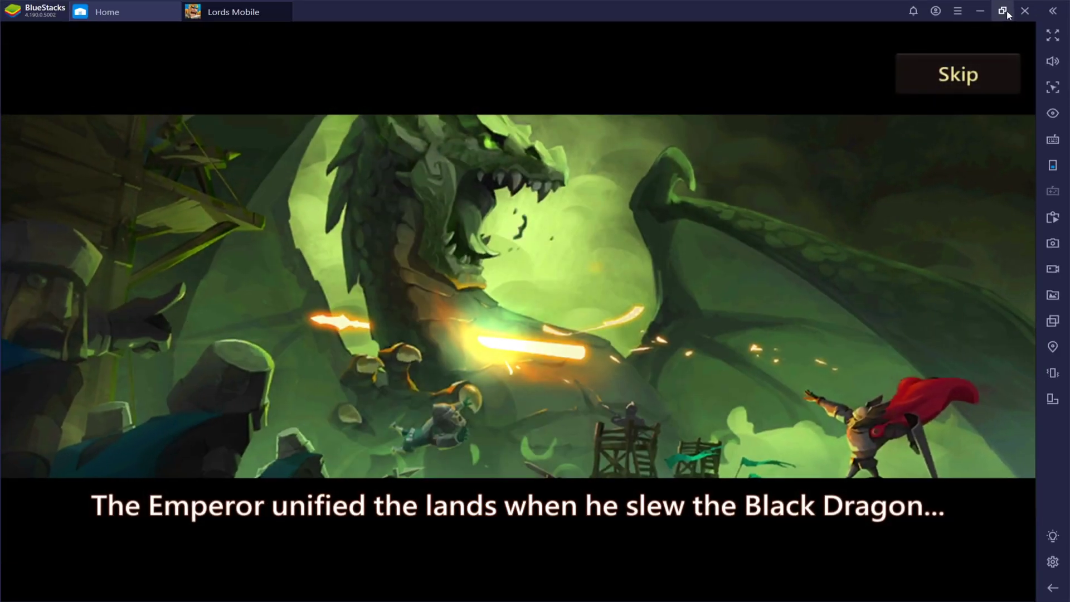
left_click(974, 21)
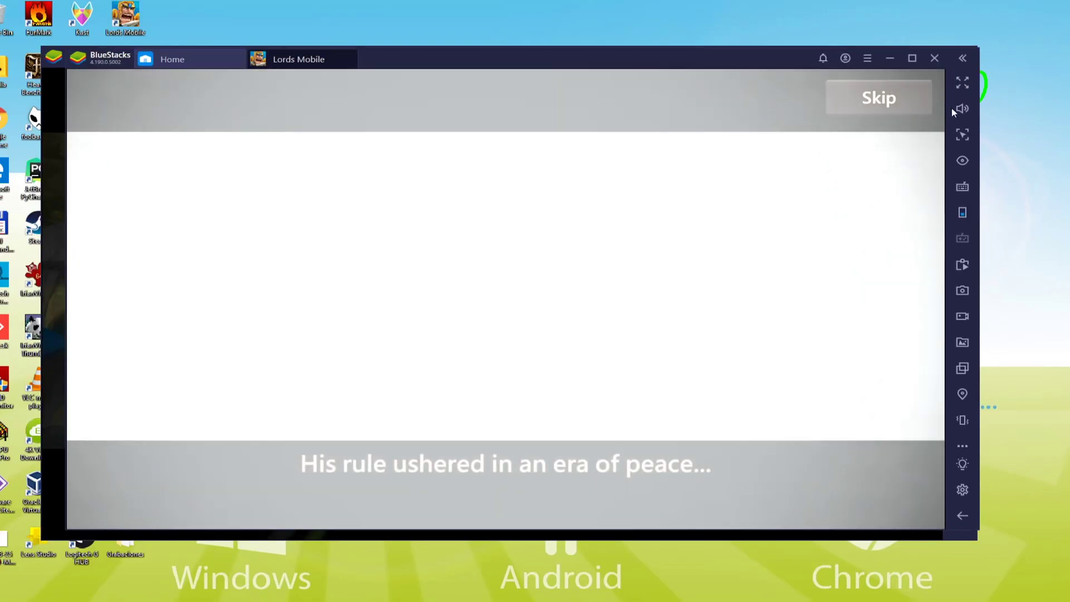
left_click(962, 84)
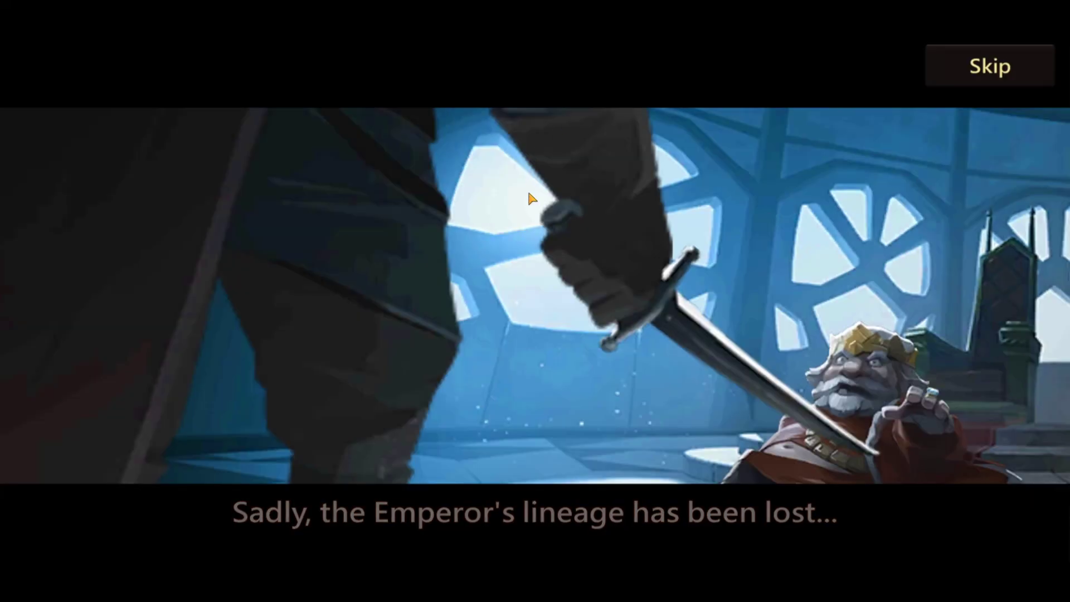
key("F11")
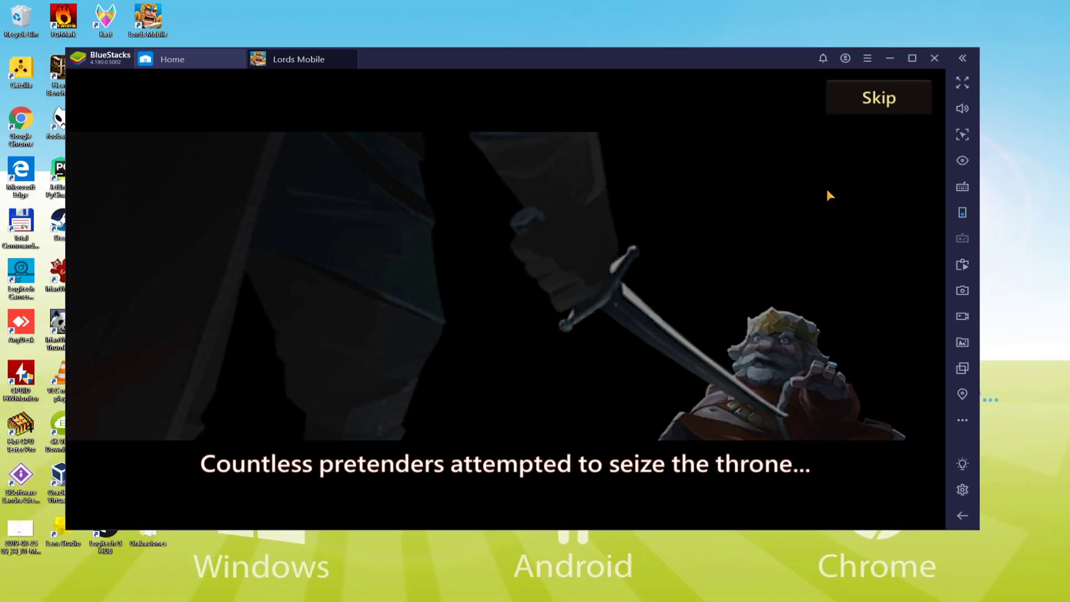
Step: Advance through the opening story cutscene of Lords Mobile
left_click(748, 241)
left_click(768, 318)
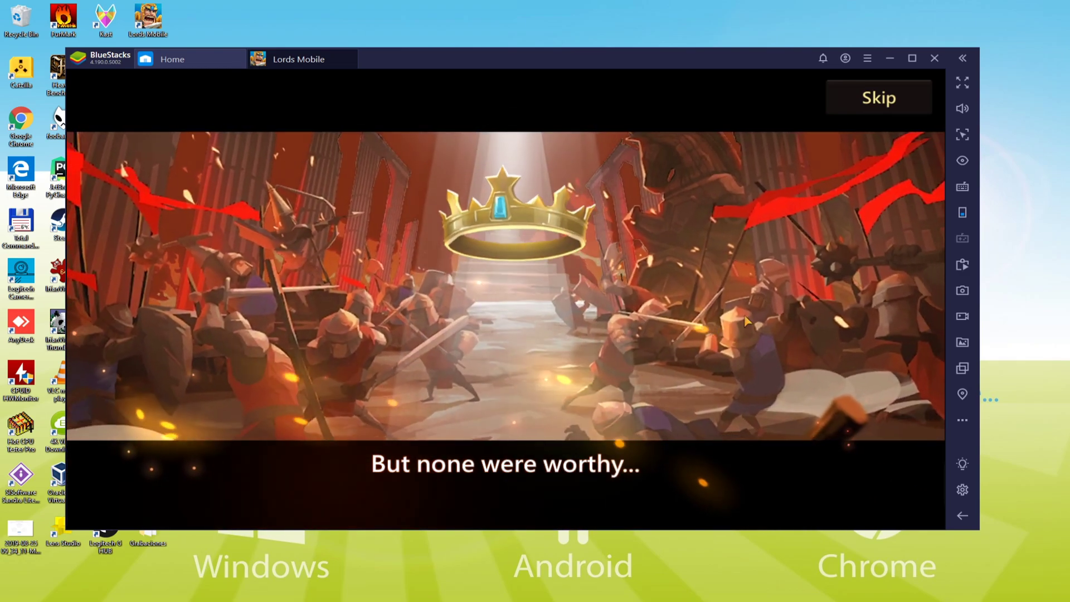
left_click(622, 461)
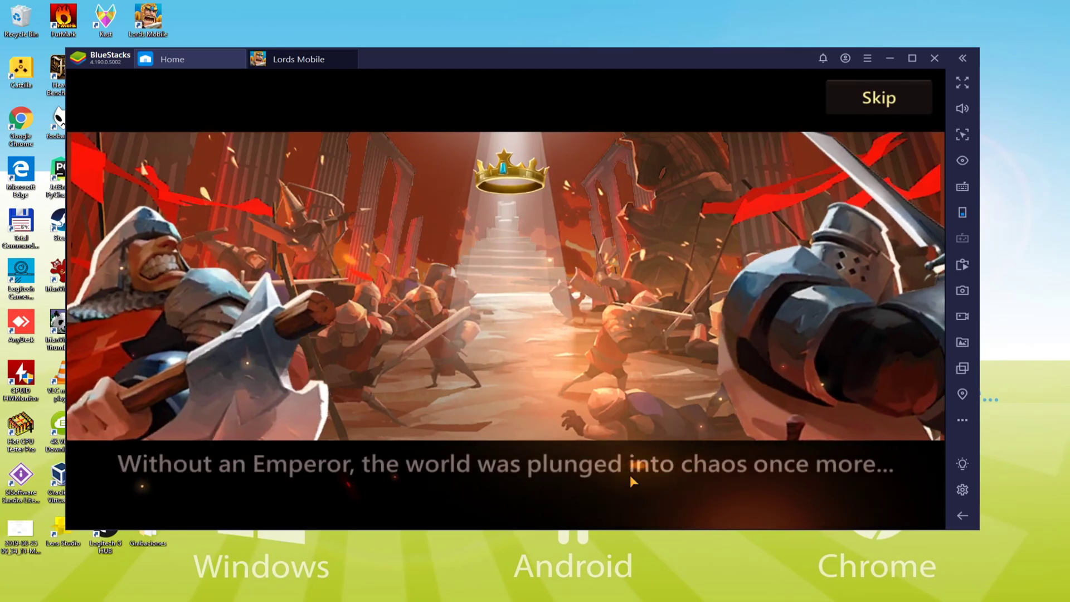